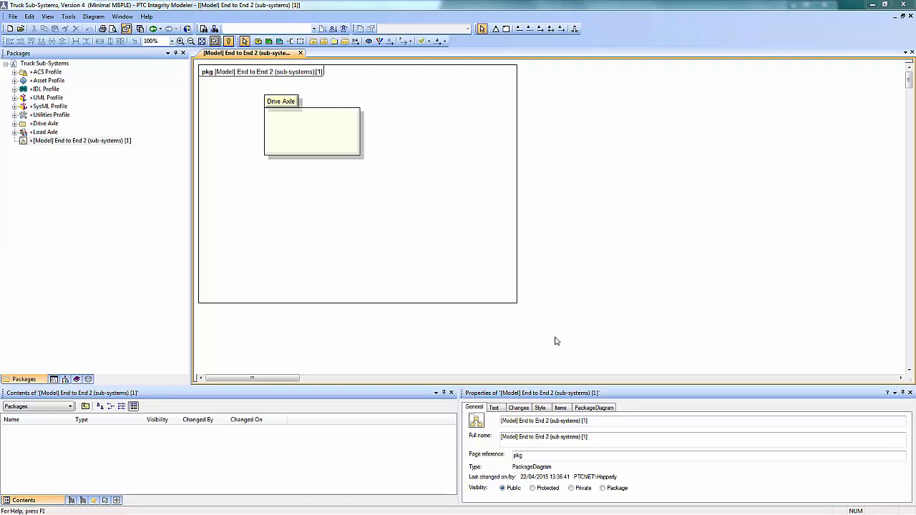
# - Examine the Drive Axle package's block definition diagram and the D Axle internal block diagram, closing both when done
pyautogui.click(287, 101)
pyautogui.doubleClick(287, 101)
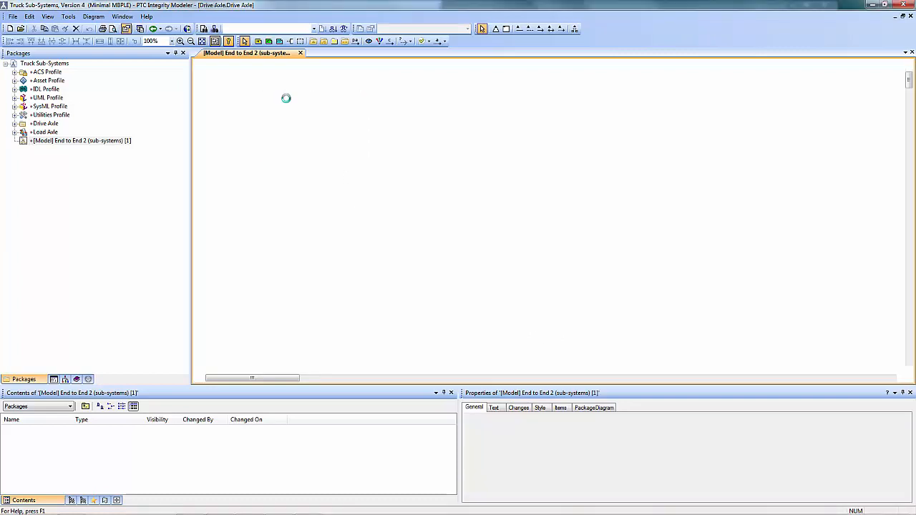
pyautogui.click(273, 101)
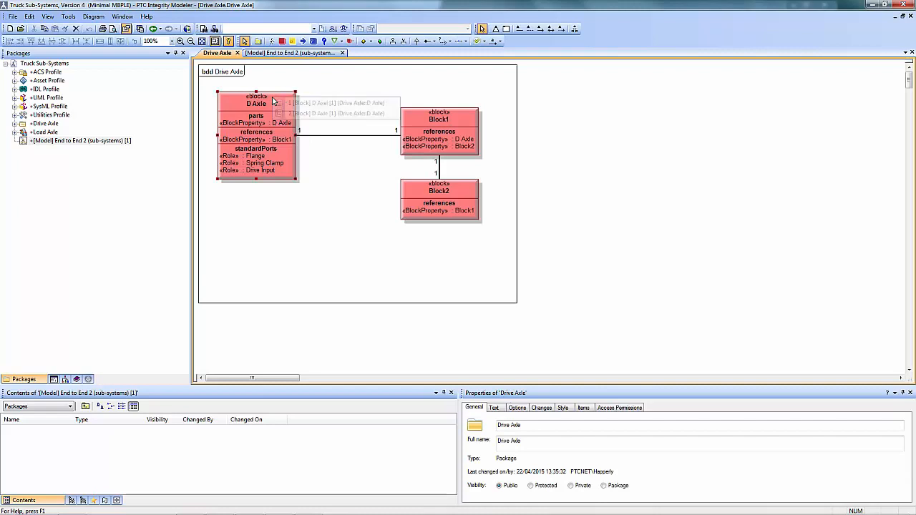
pyautogui.doubleClick(262, 113)
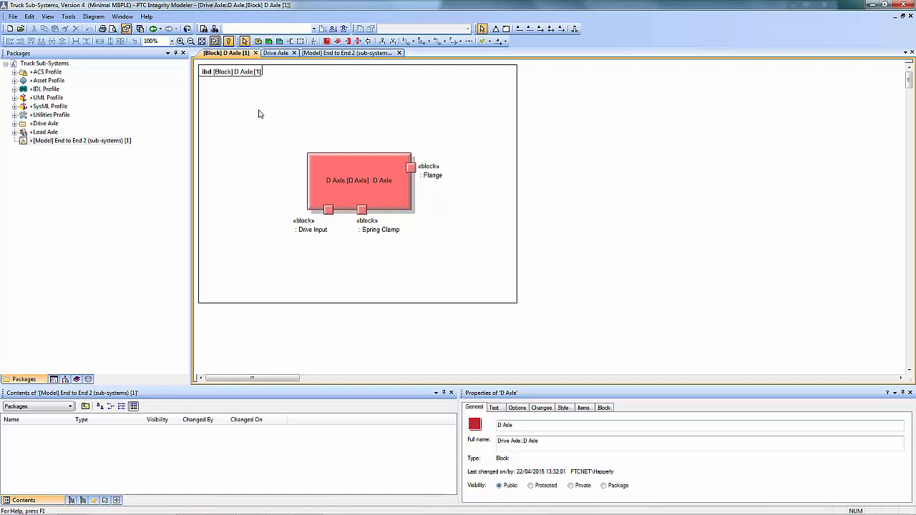
pyautogui.click(256, 53)
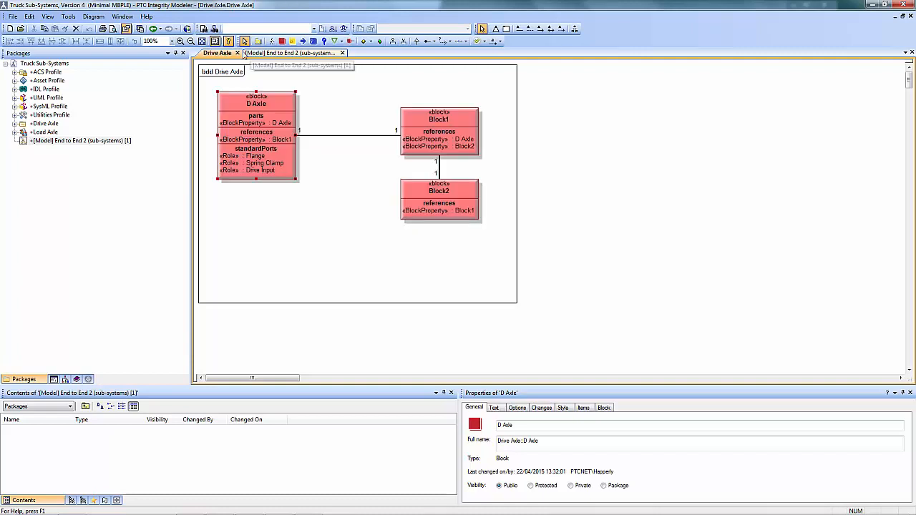
pyautogui.click(237, 53)
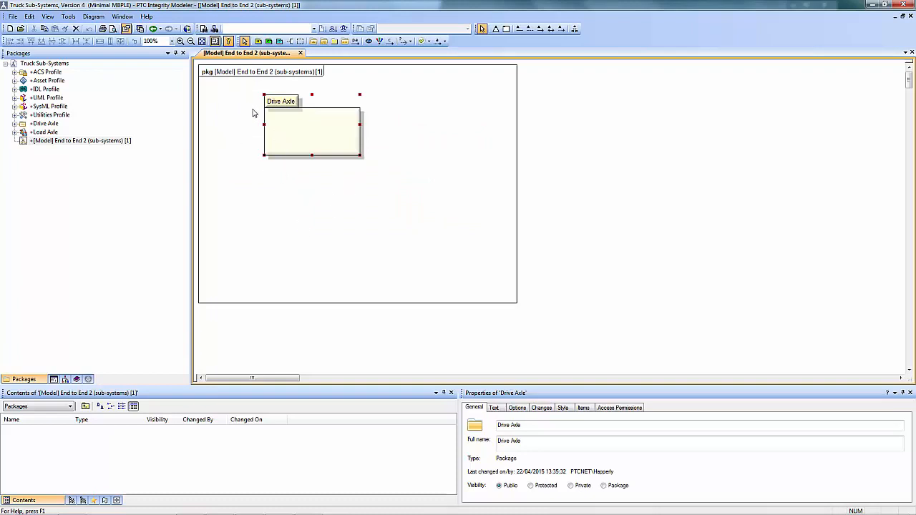
# - Apply the Asset stereotype to the Drive Axle package on the package diagram
pyautogui.rightClick(274, 103)
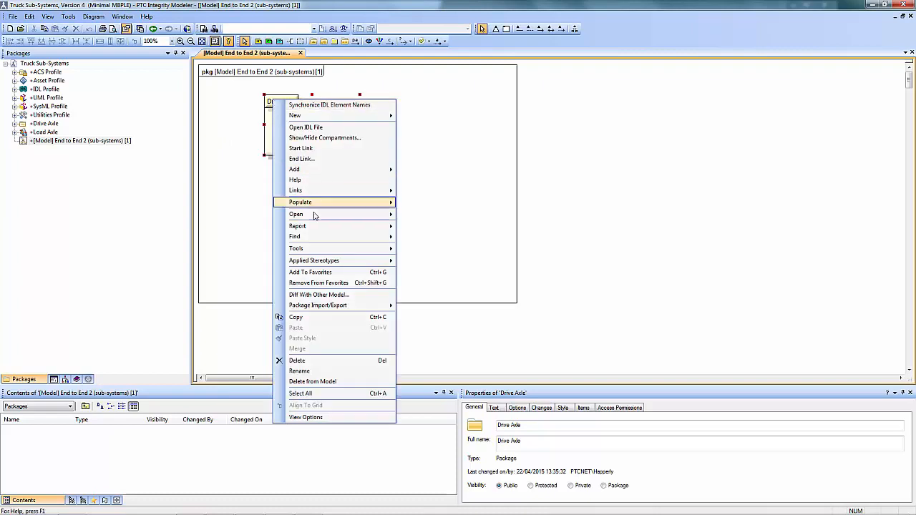
pyautogui.moveTo(353, 265)
pyautogui.click(422, 282)
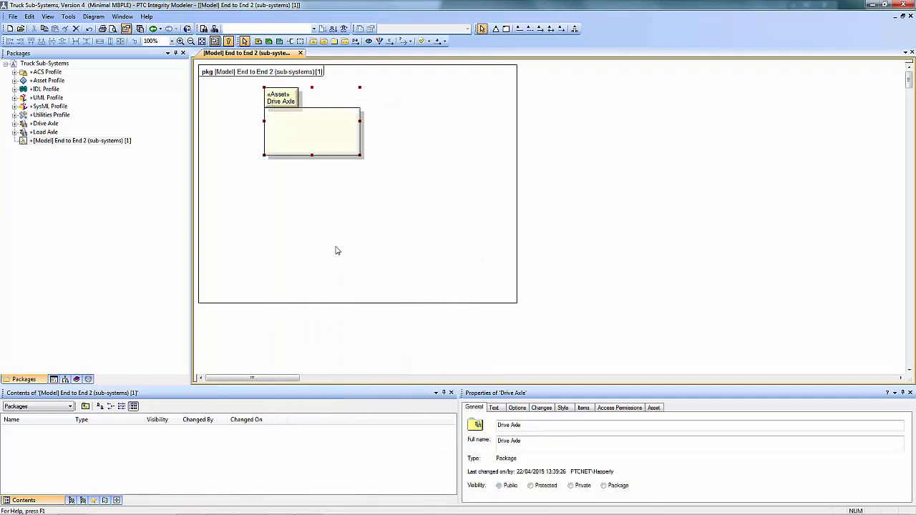
# - Show the Asset Library and expand PTC Library 1 down to the contents of the PTC Cat 1 catalog
pyautogui.click(89, 380)
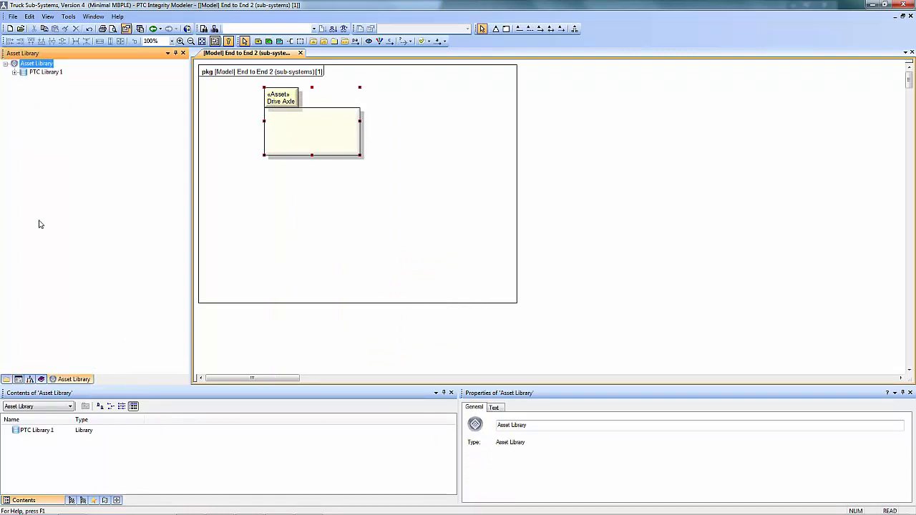
pyautogui.click(14, 72)
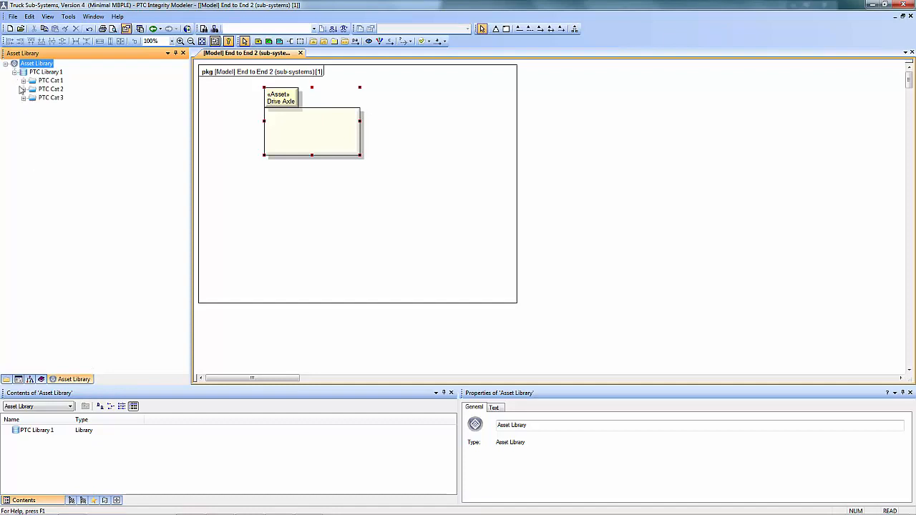
pyautogui.click(23, 80)
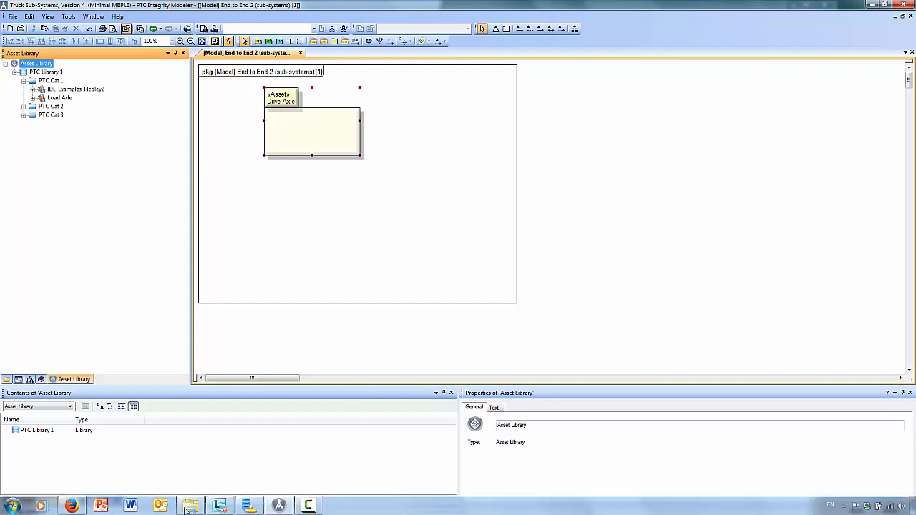
# - Switch to Firefox, examine the assets of PTC Cat 1 in PTC Library 1, and return to PTC Integrity Modeler
pyautogui.click(73, 507)
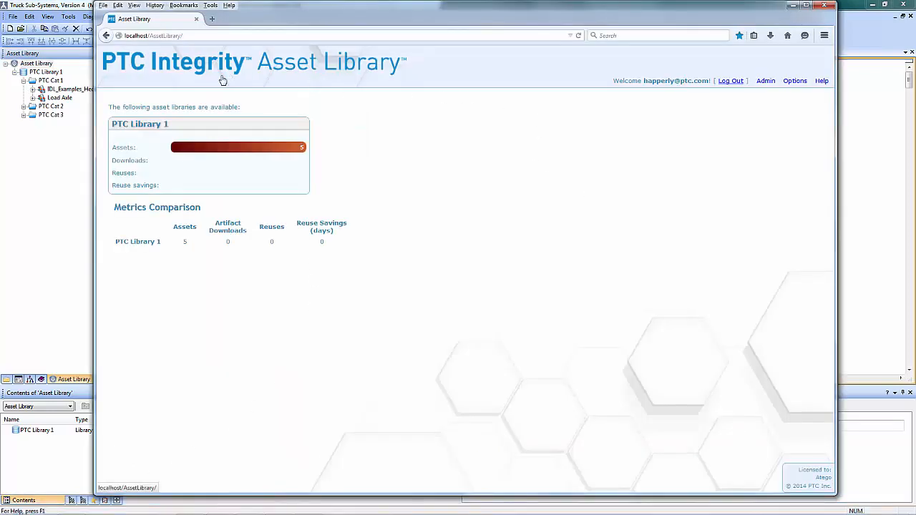
pyautogui.click(164, 129)
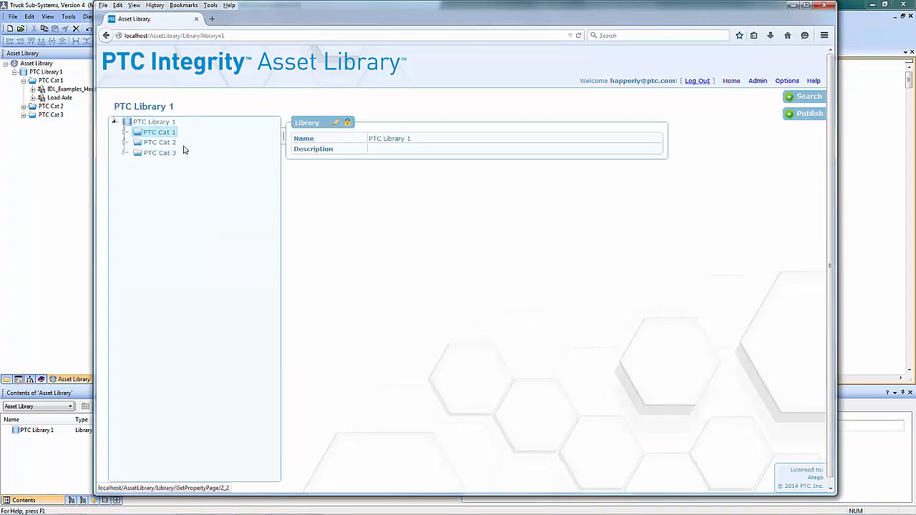
pyautogui.click(125, 132)
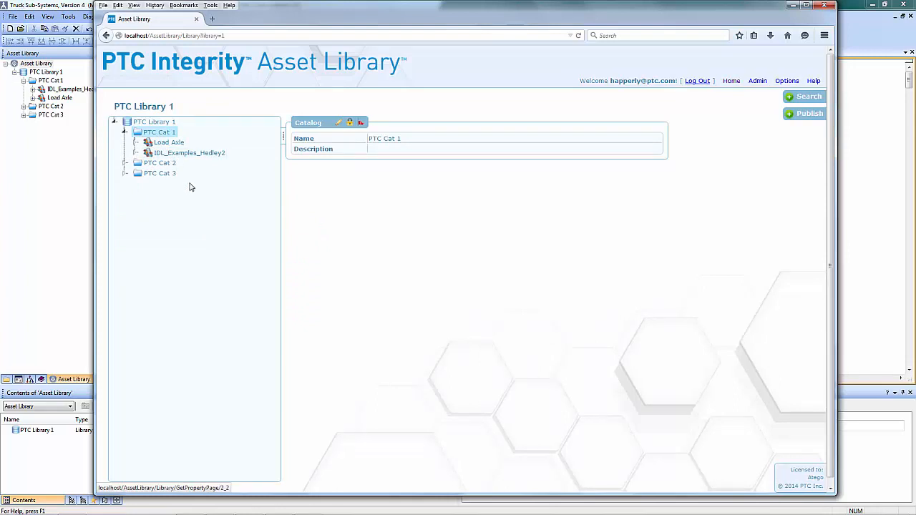
pyautogui.click(61, 189)
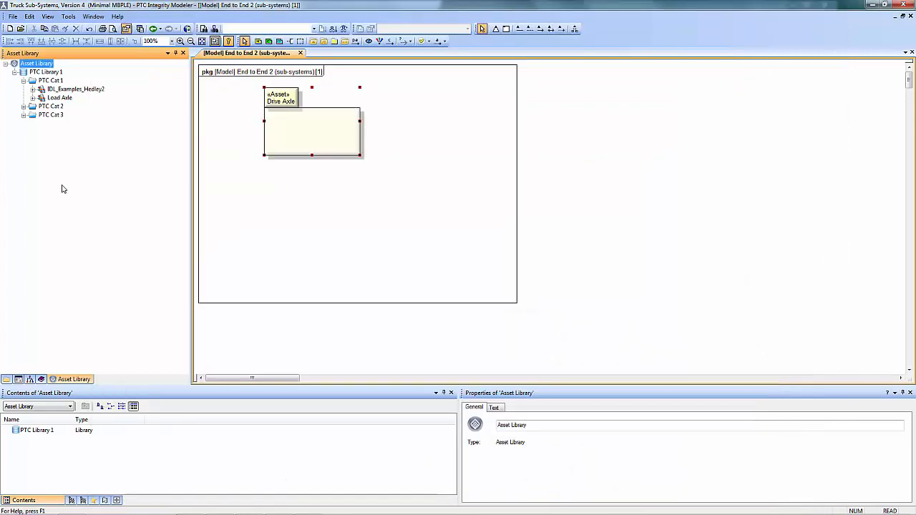
# - Publish the Drive Axle package to the PTC Cat 1 catalog as an asset with version 6
pyautogui.click(289, 100)
pyautogui.moveTo(290, 101); pyautogui.dragTo(57, 84)
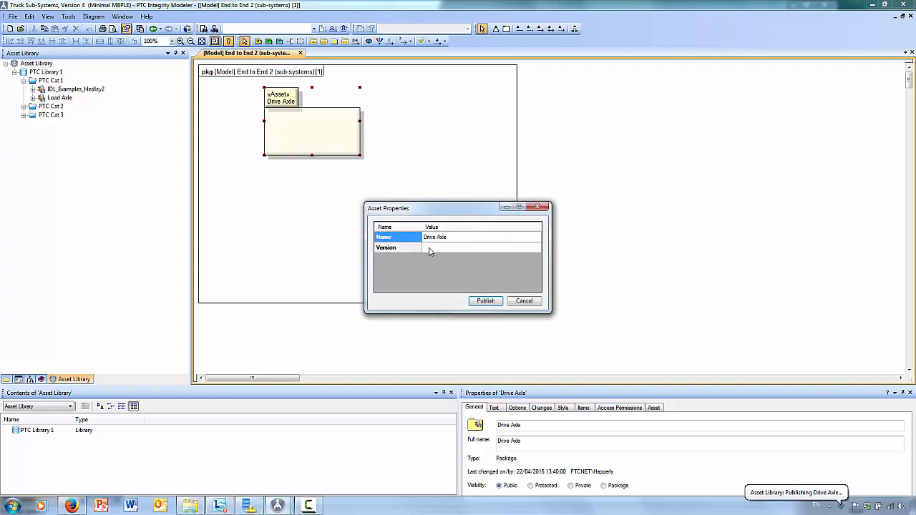
pyautogui.click(431, 249)
pyautogui.click(430, 249)
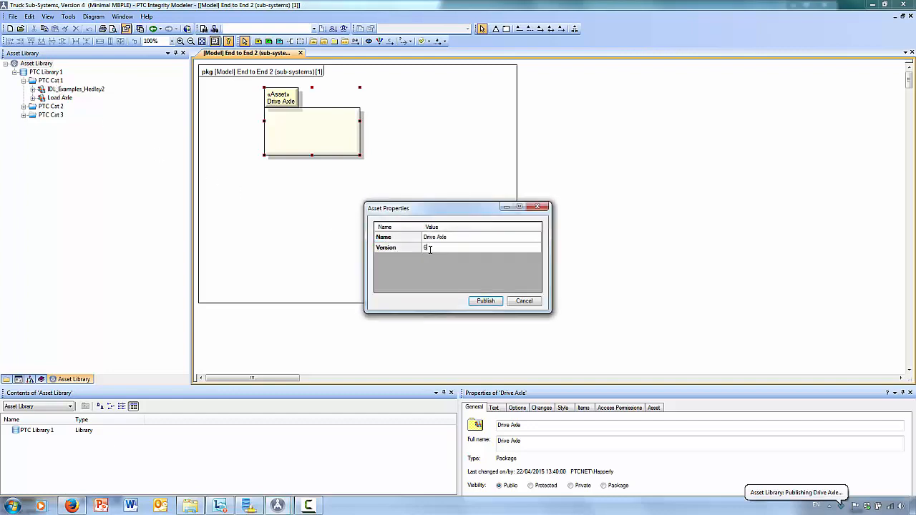
pyautogui.click(485, 302)
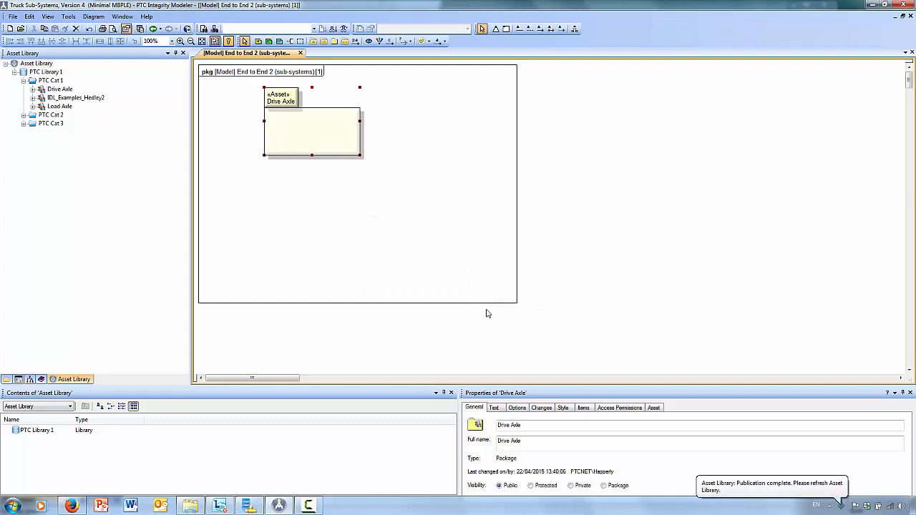
# - Switch to Firefox, refresh the web Asset Library, and examine the Design contents of the published Drive Axle asset
pyautogui.click(75, 507)
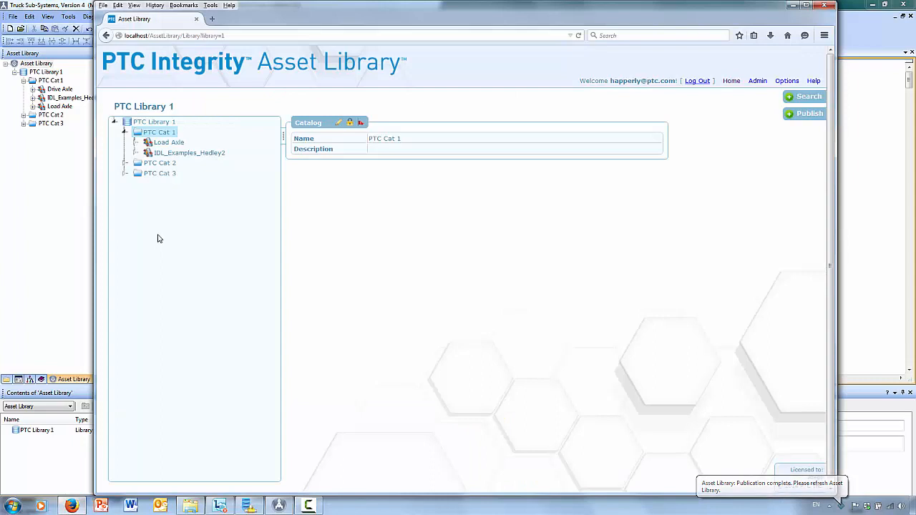
pyautogui.press('F5')
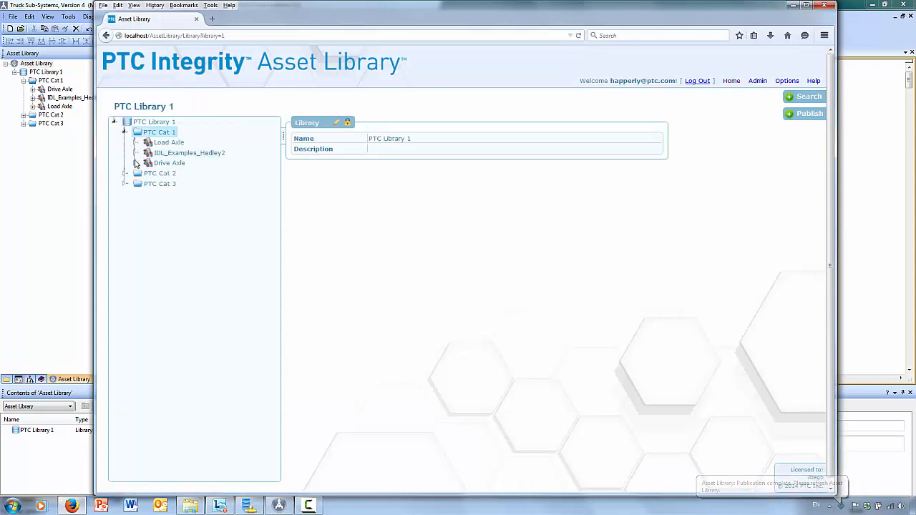
pyautogui.click(135, 163)
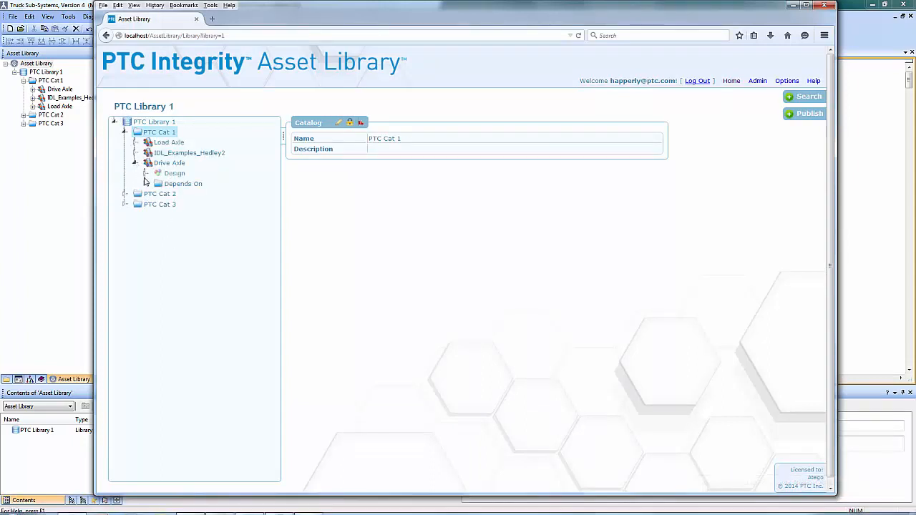
pyautogui.click(145, 174)
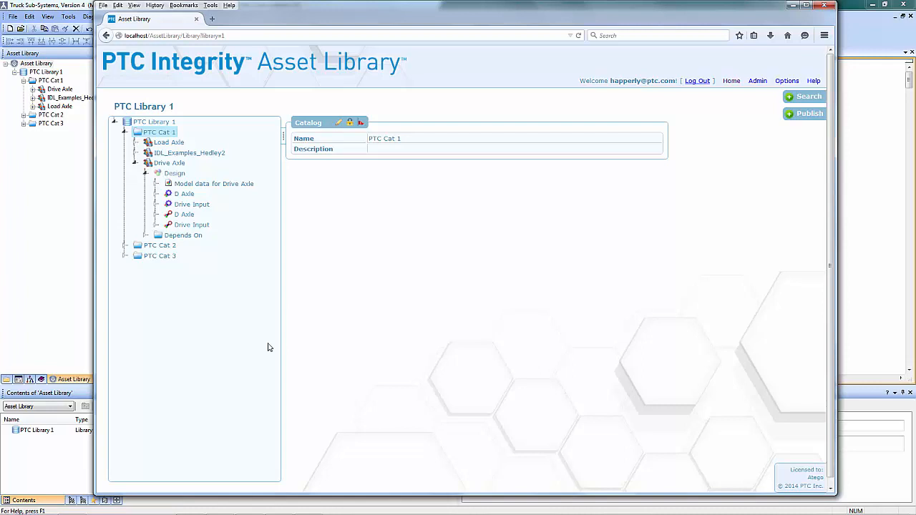
# - Edit the Drive Axle asset: set Development Effort to 34 days, Estimated Reuse Effort to 4 days and State to Published
pyautogui.click(806, 5)
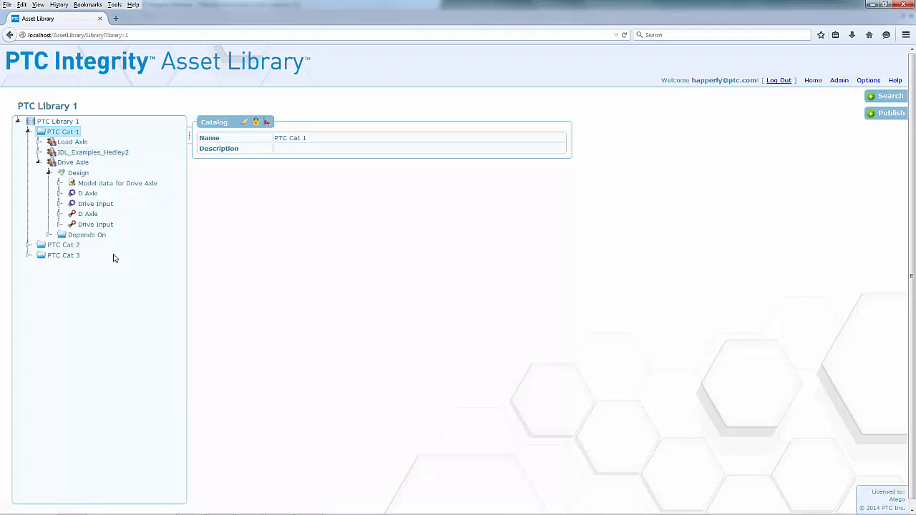
pyautogui.click(76, 164)
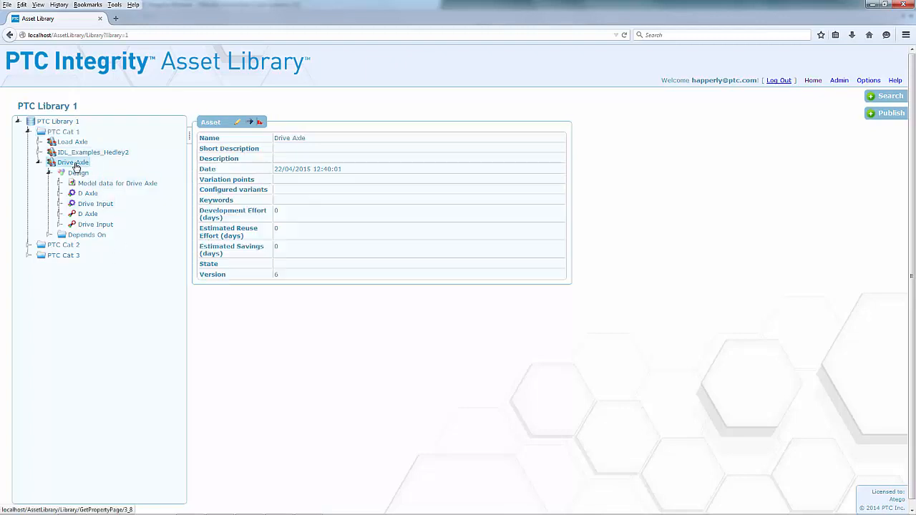
pyautogui.click(237, 123)
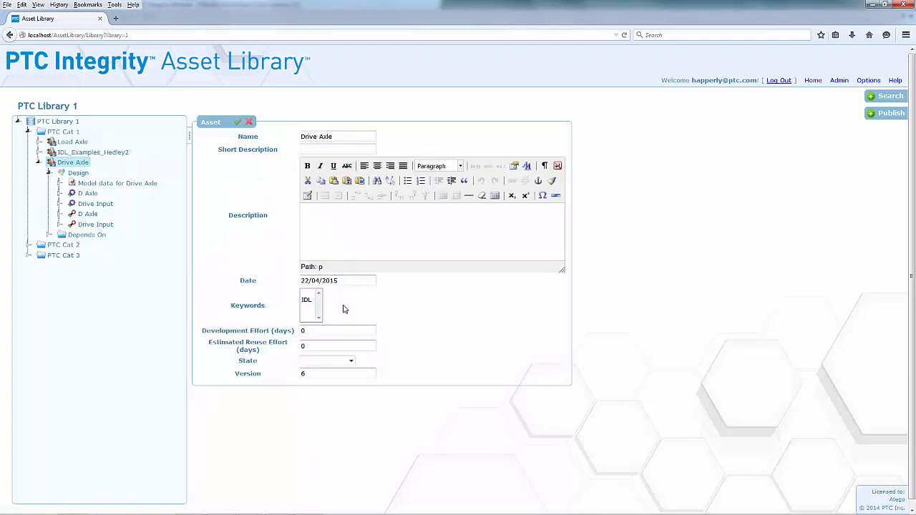
pyautogui.click(325, 333)
pyautogui.press('BackSpace')
pyautogui.write('34')
pyautogui.press('Tab')
pyautogui.write('4')
pyautogui.click(350, 361)
pyautogui.click(317, 385)
pyautogui.click(238, 124)
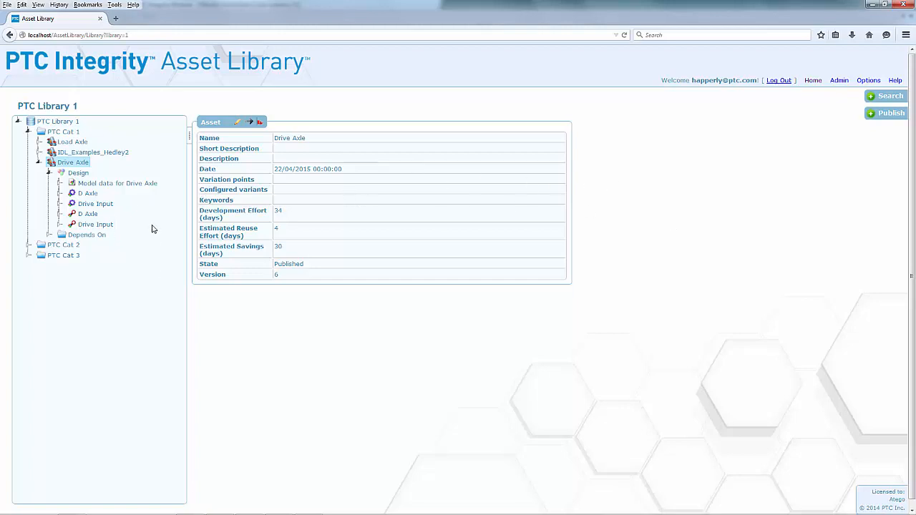
# - Search the web Asset Library for the text "axle" with no keyword filter
pyautogui.click(897, 104)
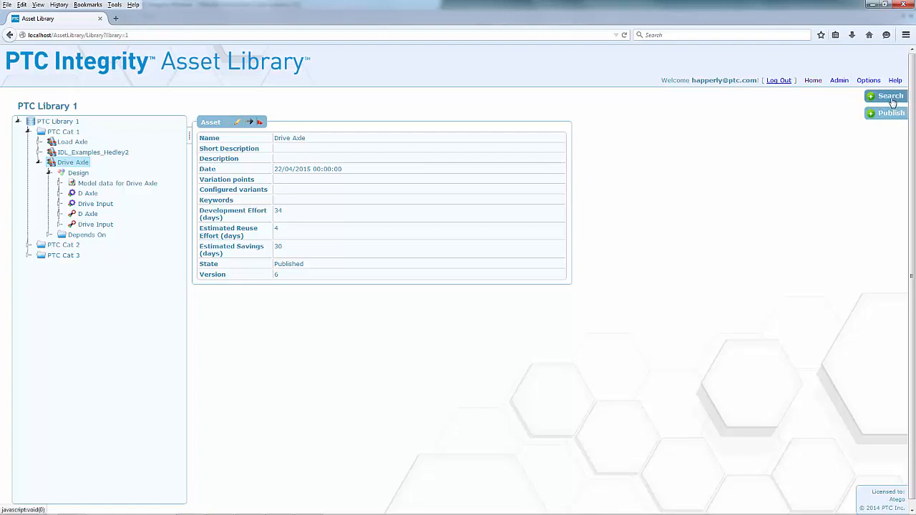
pyautogui.click(815, 105)
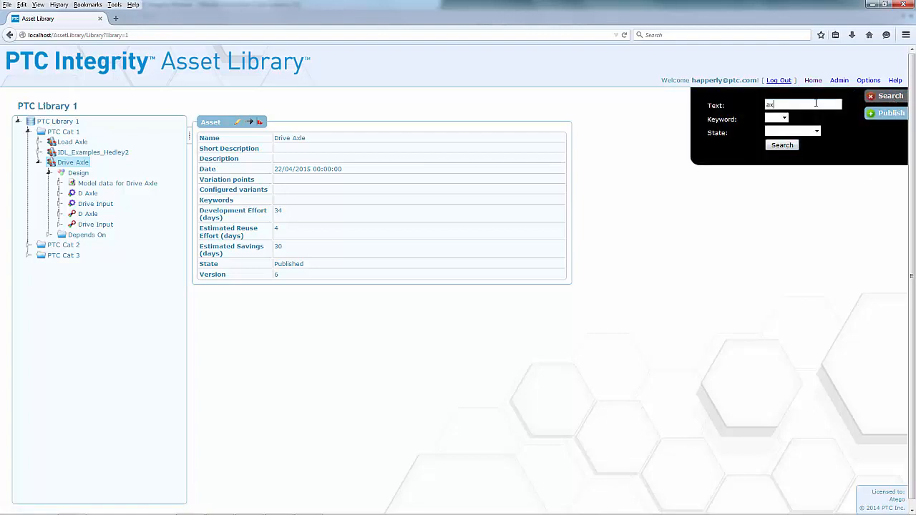
pyautogui.click(784, 118)
pyautogui.click(805, 123)
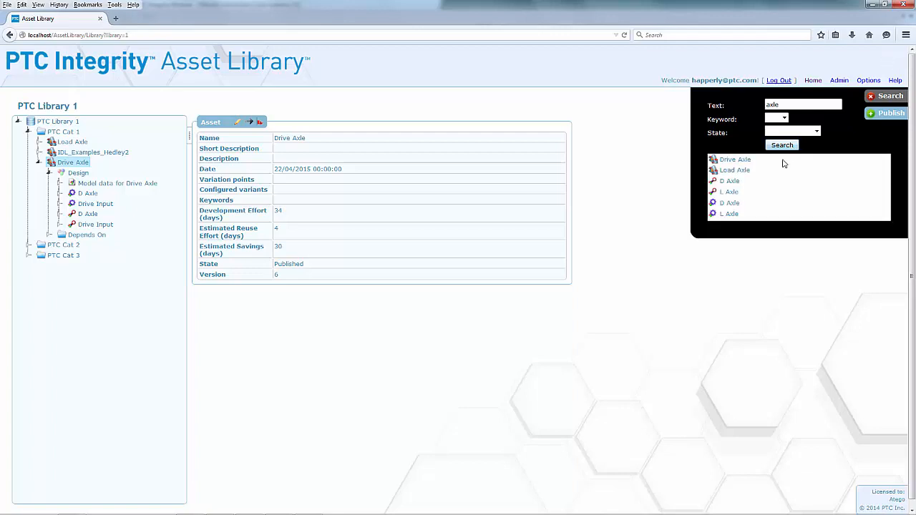
# - Examine the Drive Axle, Load Axle, D Axle and L Axle search results, and the PTC Cat 1 catalog's properties
pyautogui.click(739, 162)
pyautogui.click(735, 170)
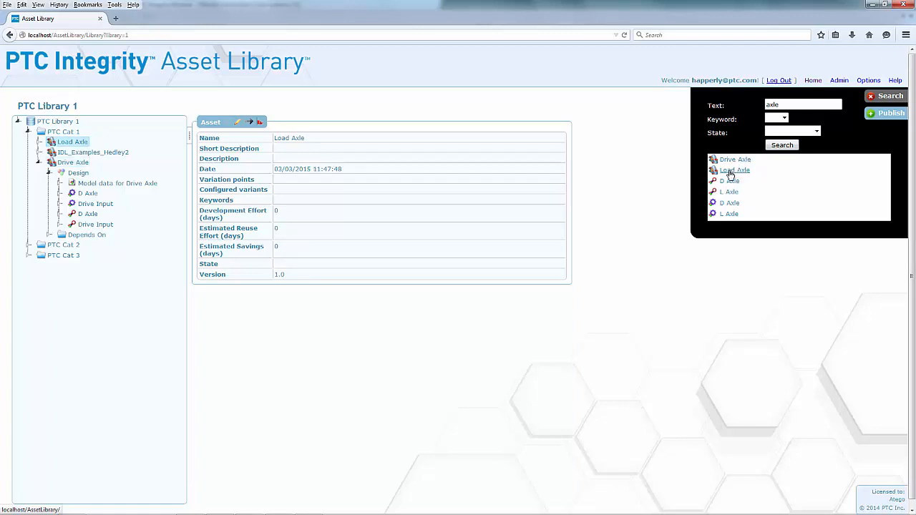
pyautogui.click(733, 163)
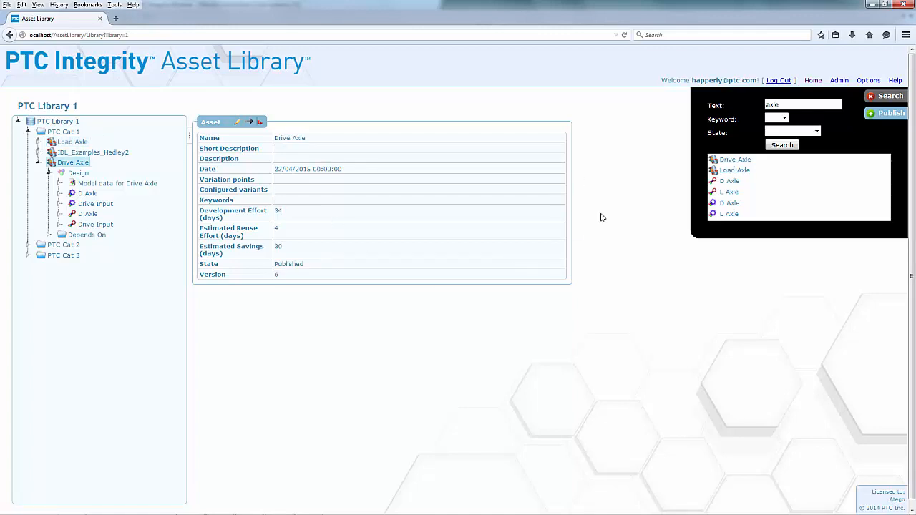
pyautogui.click(730, 181)
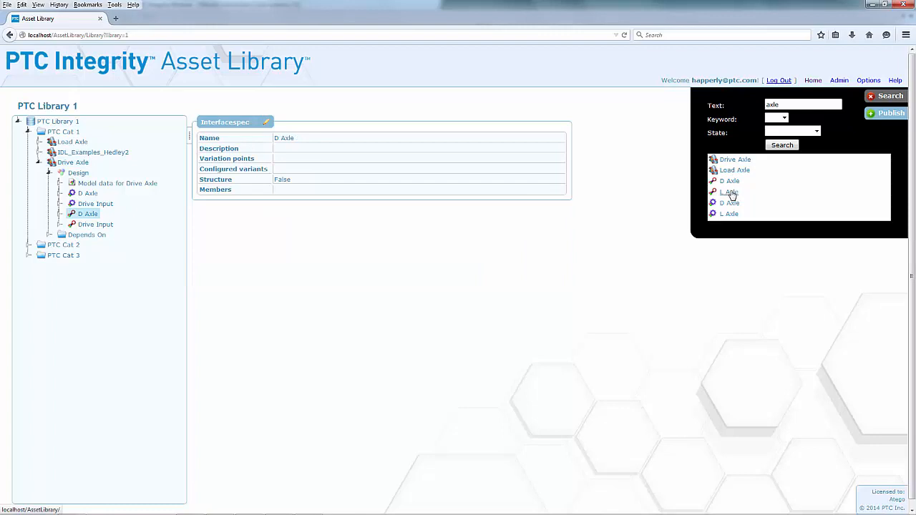
pyautogui.click(729, 192)
pyautogui.click(731, 215)
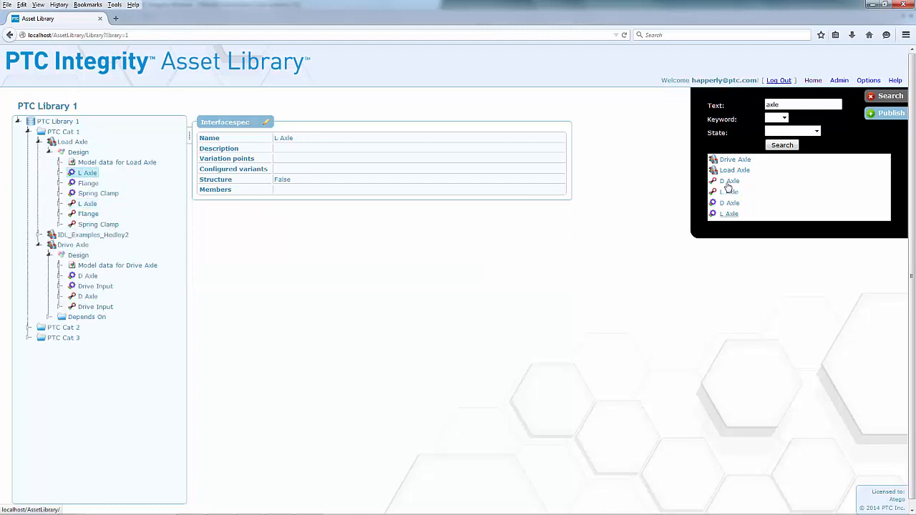
pyautogui.click(736, 160)
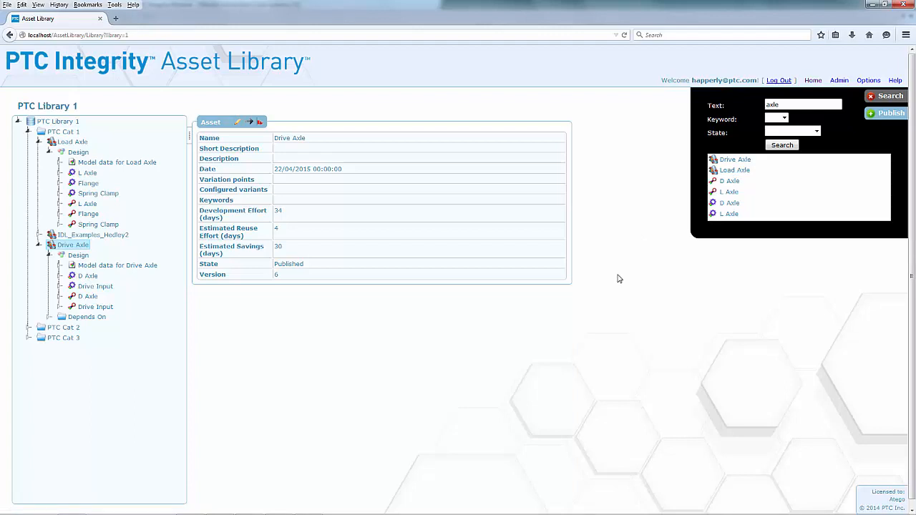
pyautogui.click(65, 135)
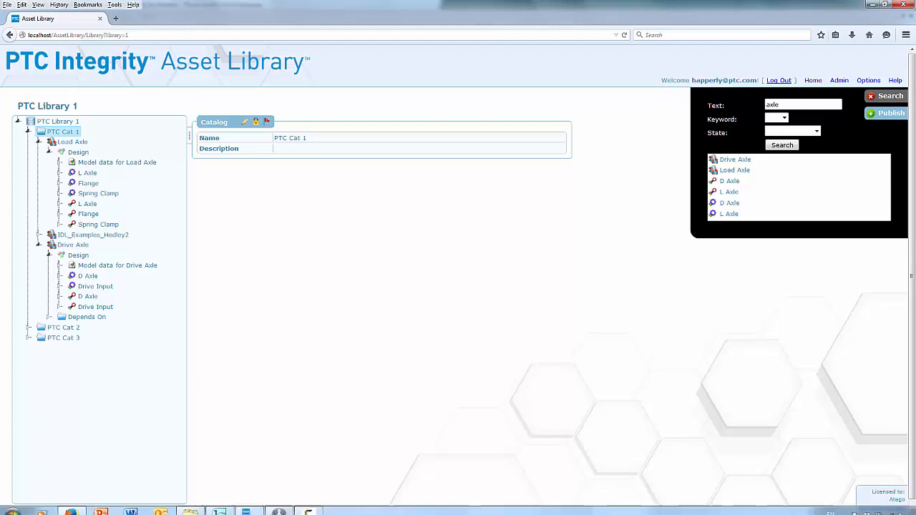
# - Switch to PTC Integrity Modeler and reuse the Drive Axle asset from PTC Cat 1 in the Truck Packages diagram, importing it as SysML
pyautogui.click(278, 507)
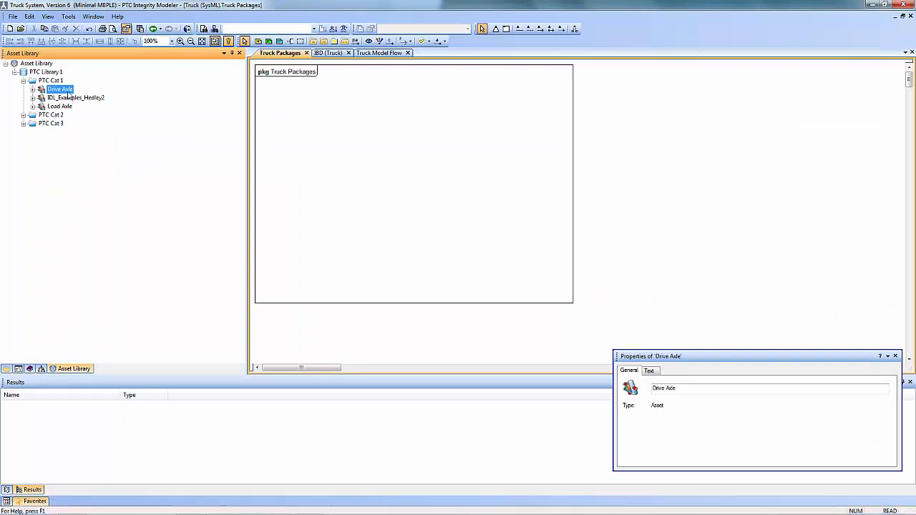
pyautogui.moveTo(60, 93); pyautogui.dragTo(304, 148)
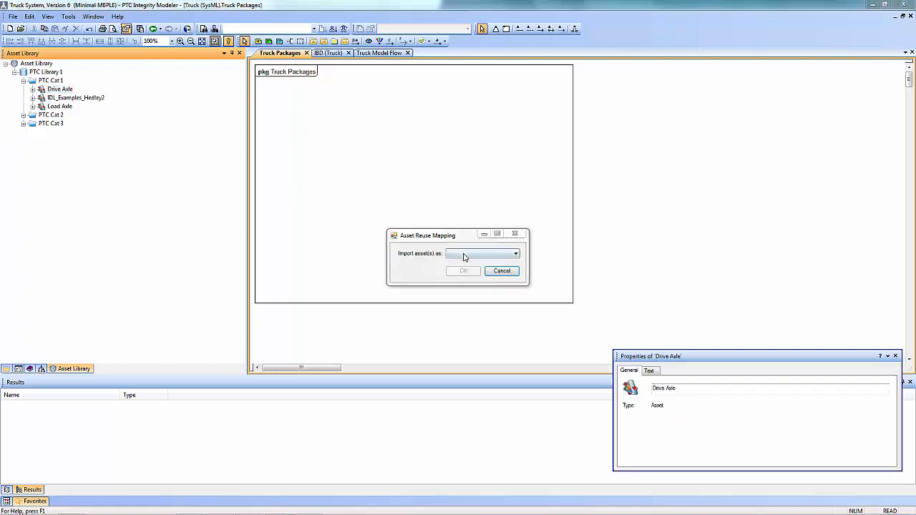
pyautogui.click(464, 255)
pyautogui.click(463, 275)
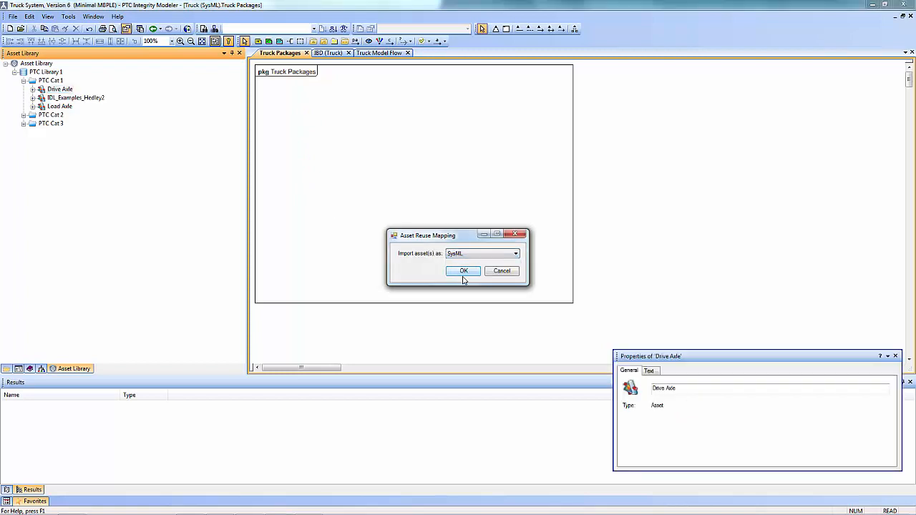
pyautogui.click(466, 274)
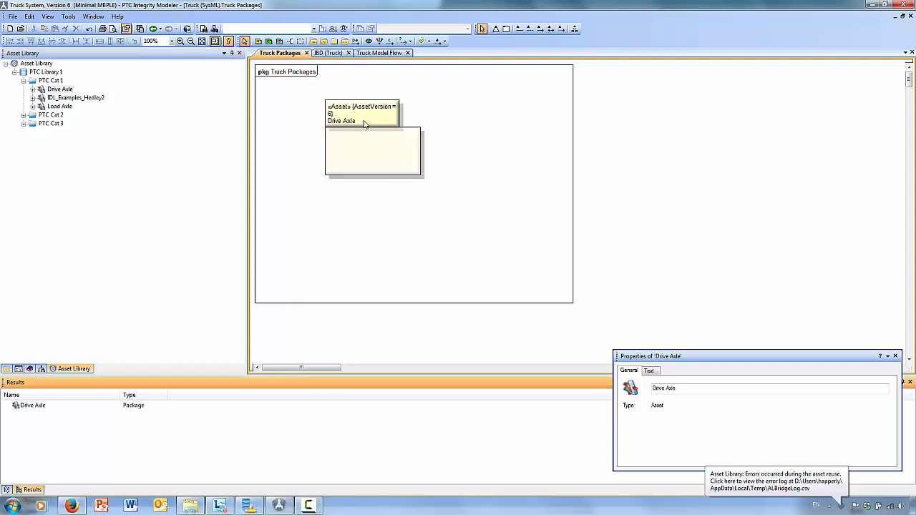
# - Reposition and enlarge the Drive Axle package to fill most of the Truck Packages frame, and display its asset tag values
pyautogui.moveTo(364, 121); pyautogui.dragTo(314, 122)
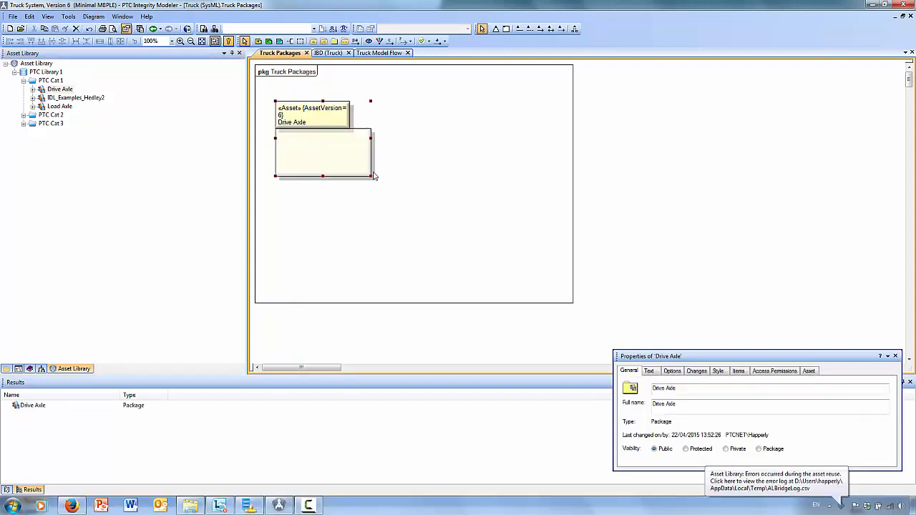
pyautogui.moveTo(469, 238); pyautogui.dragTo(532, 278)
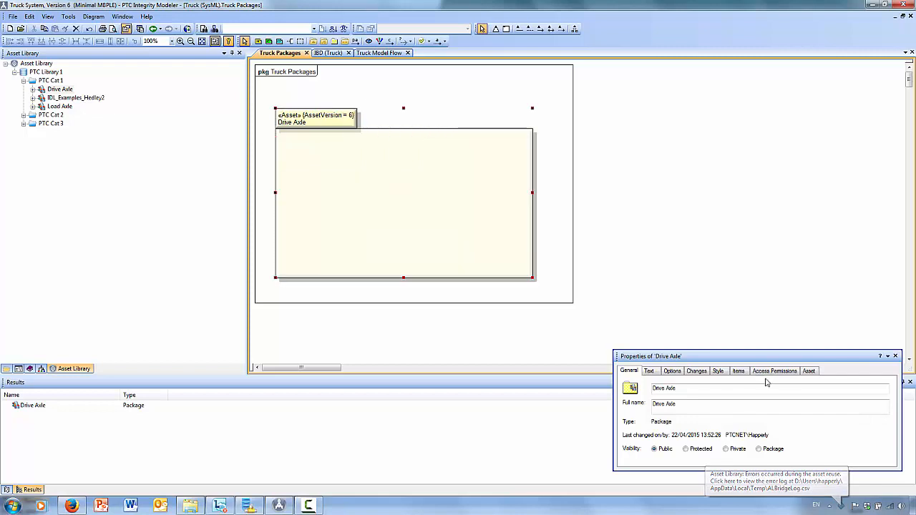
pyautogui.click(811, 372)
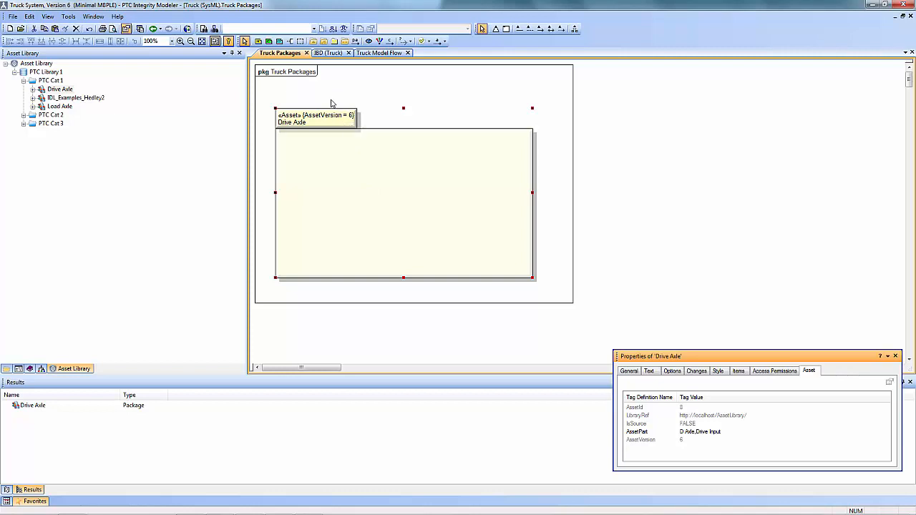
# - Add the Truck block's Drive Axle part to the IBD (Truck) diagram, beneath the Chassis's unconnected port
pyautogui.click(6, 369)
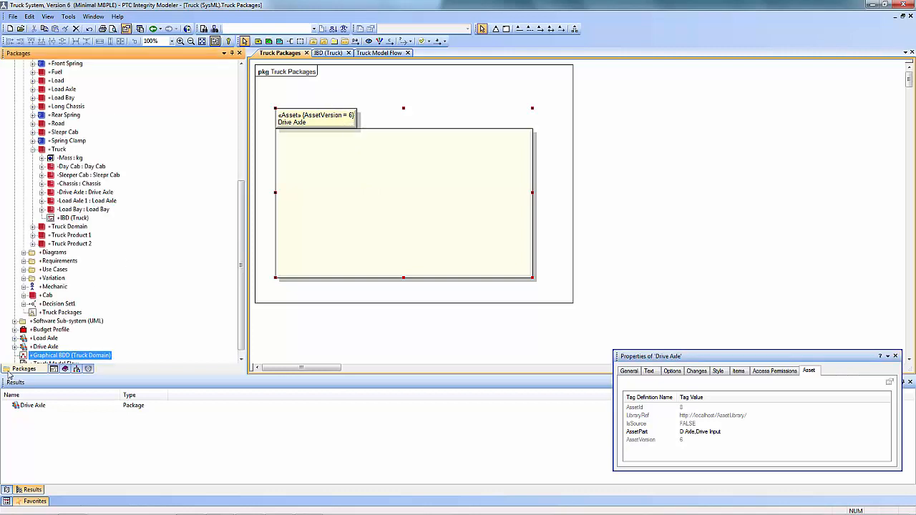
pyautogui.moveTo(243, 184); pyautogui.dragTo(244, 215)
pyautogui.click(327, 53)
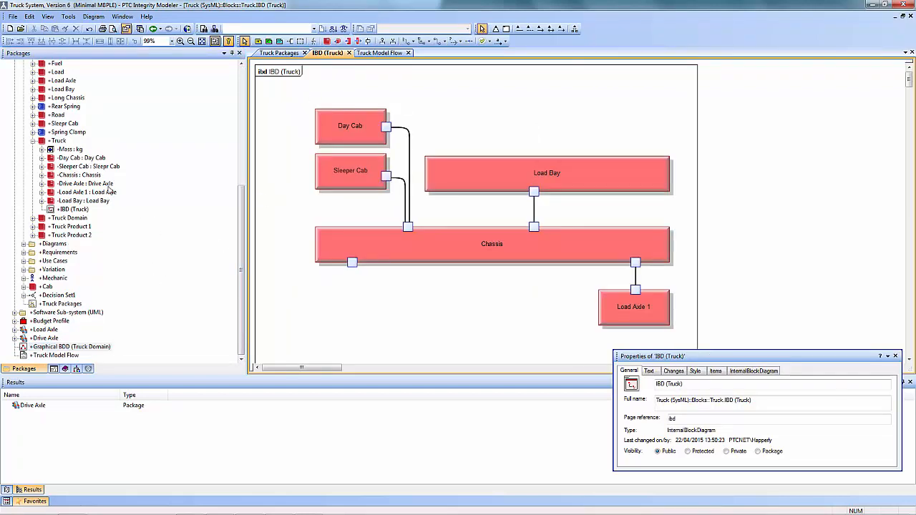
pyautogui.moveTo(79, 183); pyautogui.dragTo(349, 320)
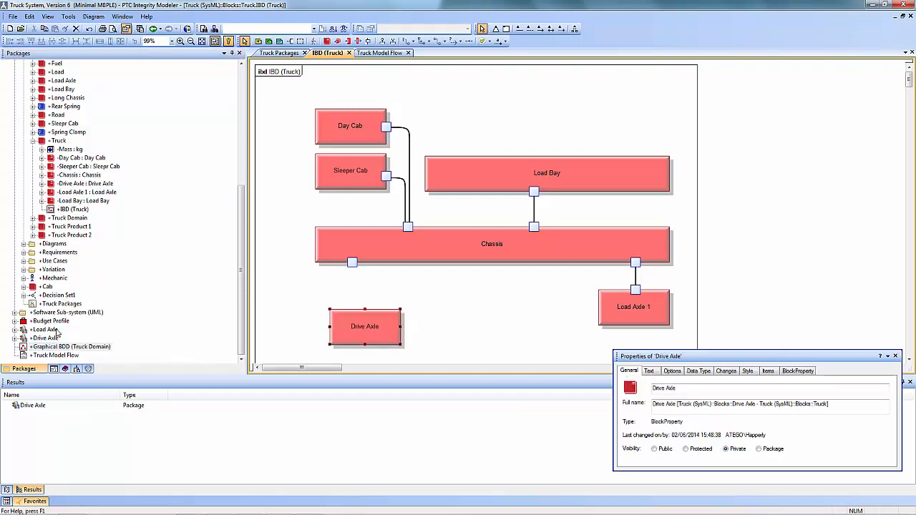
# - Add the Drive Axle package's Drive Input block as a Full Port on the Drive Axle part's upper edge, with its label above the part
pyautogui.click(15, 338)
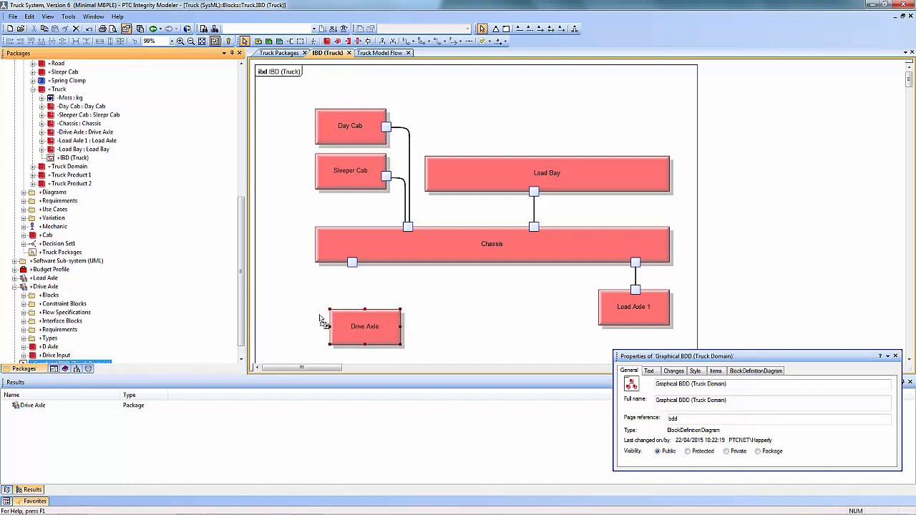
pyautogui.click(351, 314)
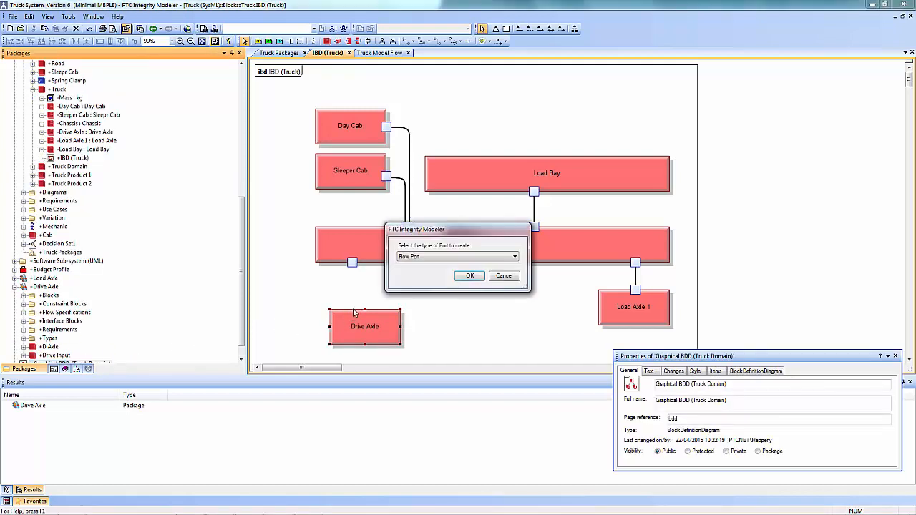
pyautogui.click(444, 256)
pyautogui.click(435, 274)
pyautogui.click(468, 277)
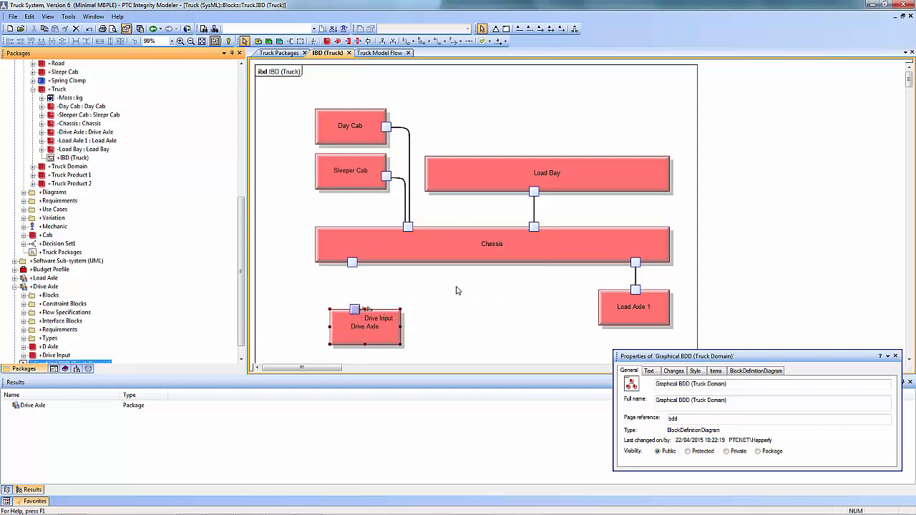
pyautogui.moveTo(371, 317); pyautogui.dragTo(384, 294)
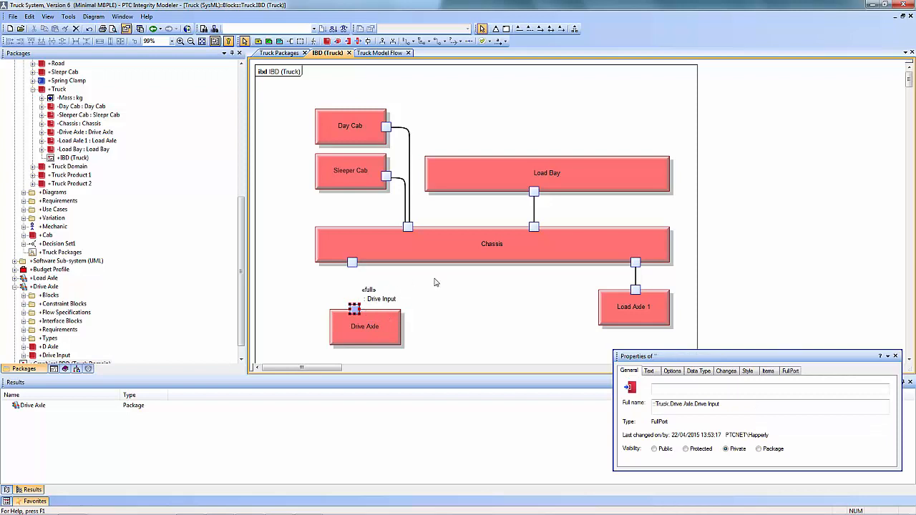
# - Link the Chassis's free lower port to the Drive Axle part's Drive Input port with a Connector, keeping the default name
pyautogui.click(437, 40)
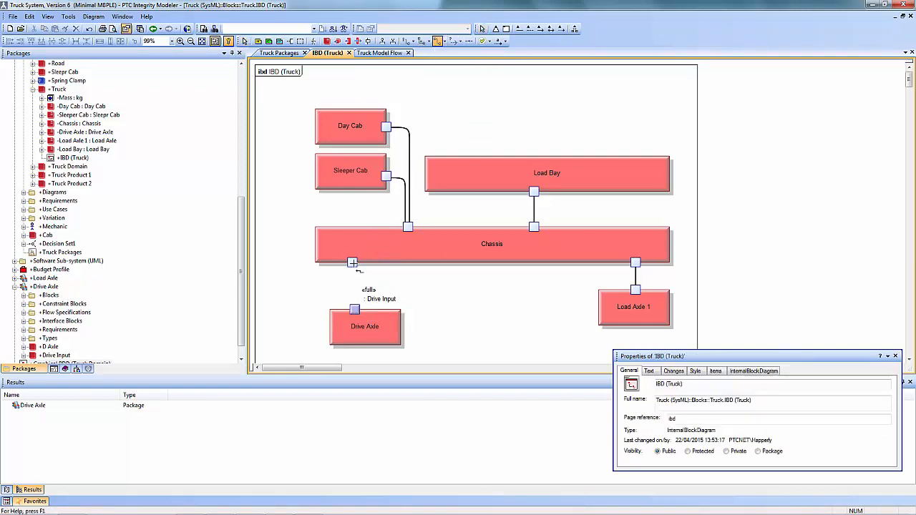
pyautogui.click(352, 262)
pyautogui.click(355, 309)
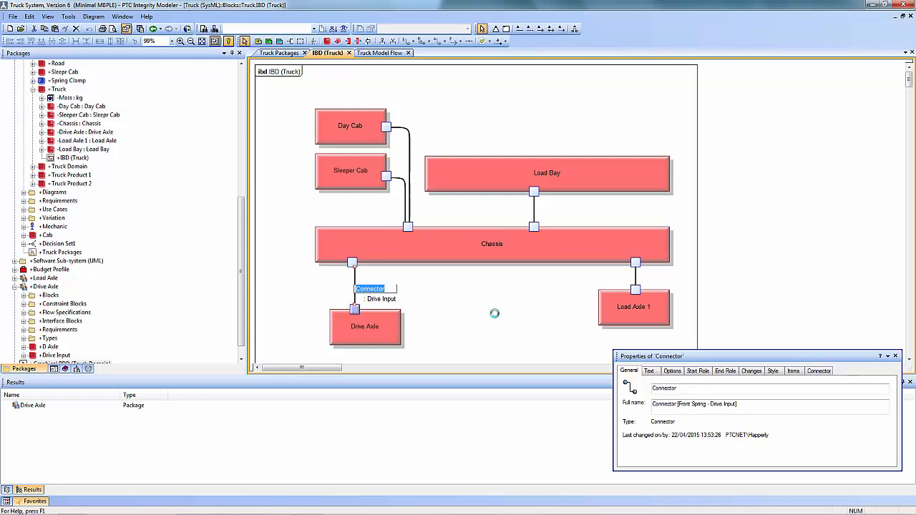
pyautogui.click(499, 318)
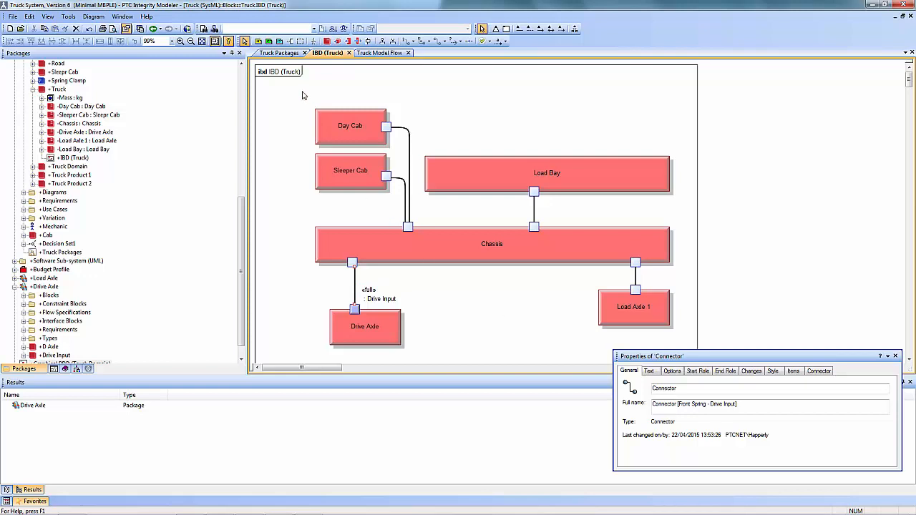
# - View the Drive Axle package from the Truck Packages diagram in the web Asset Library
pyautogui.click(290, 54)
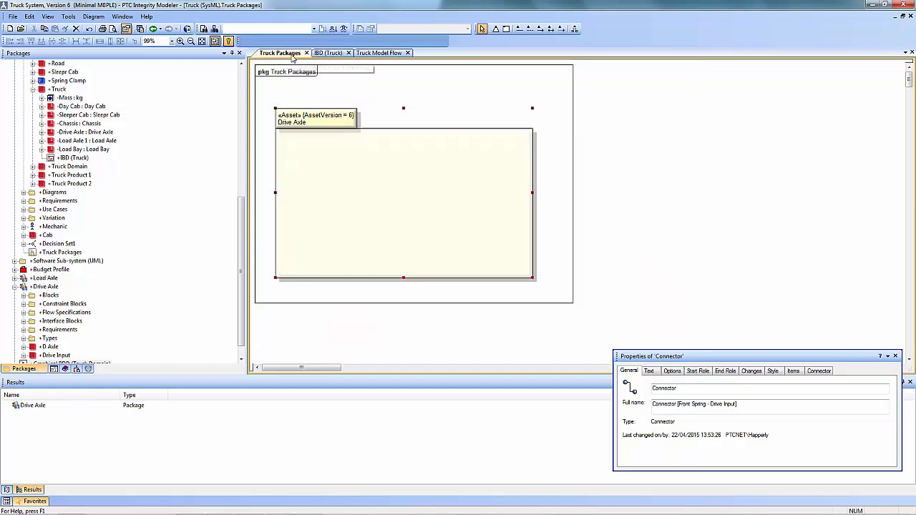
pyautogui.rightClick(329, 122)
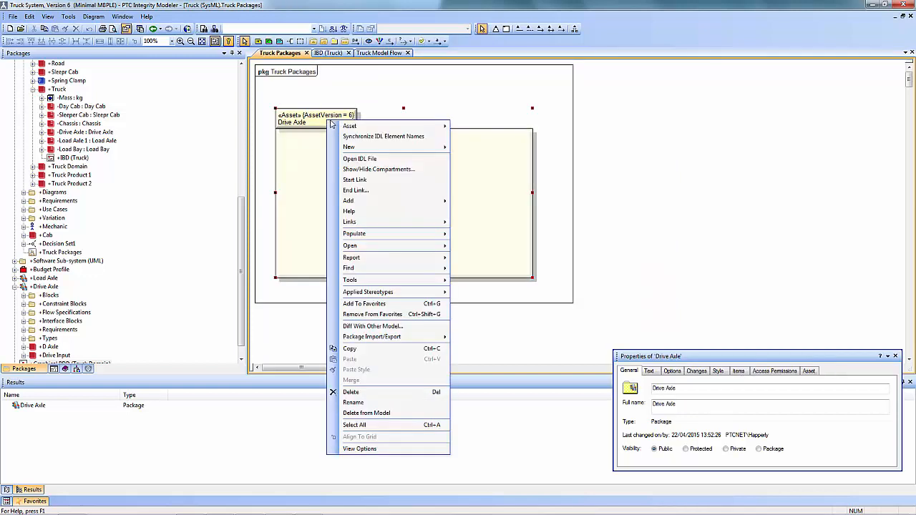
pyautogui.moveTo(353, 129)
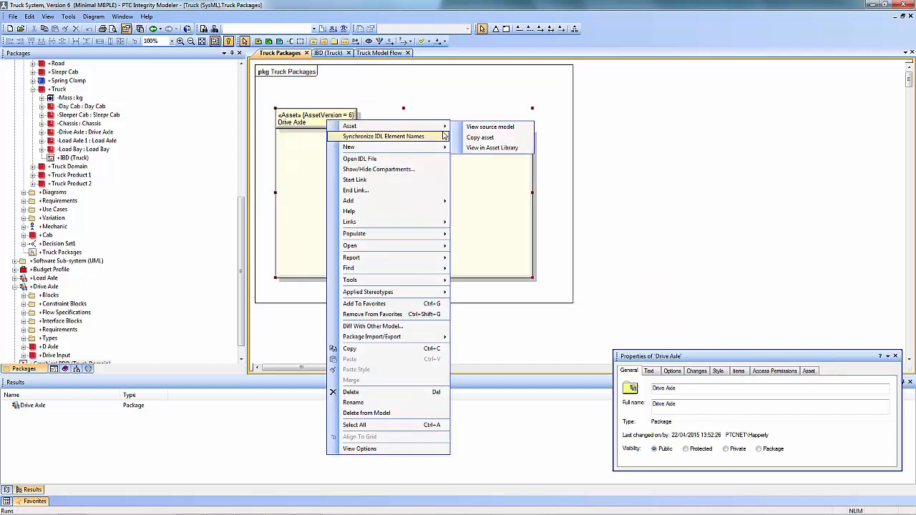
pyautogui.click(489, 148)
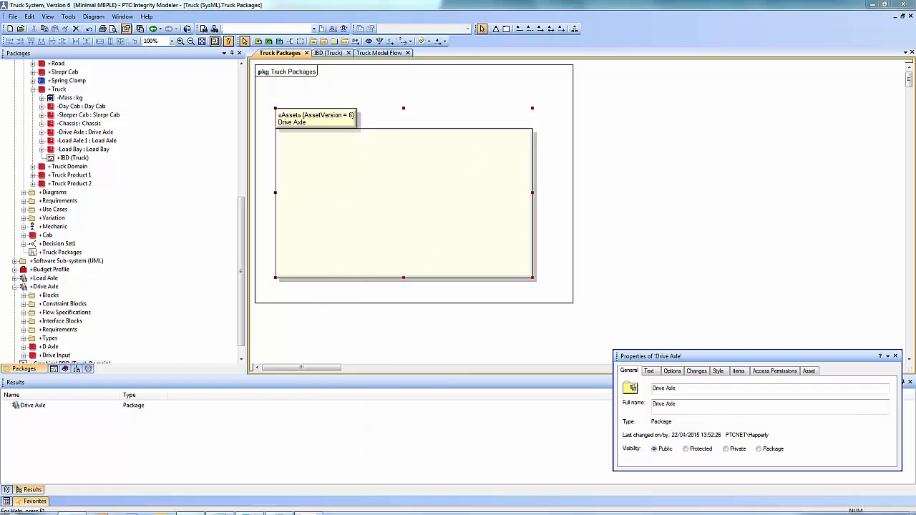
pyautogui.click(72, 506)
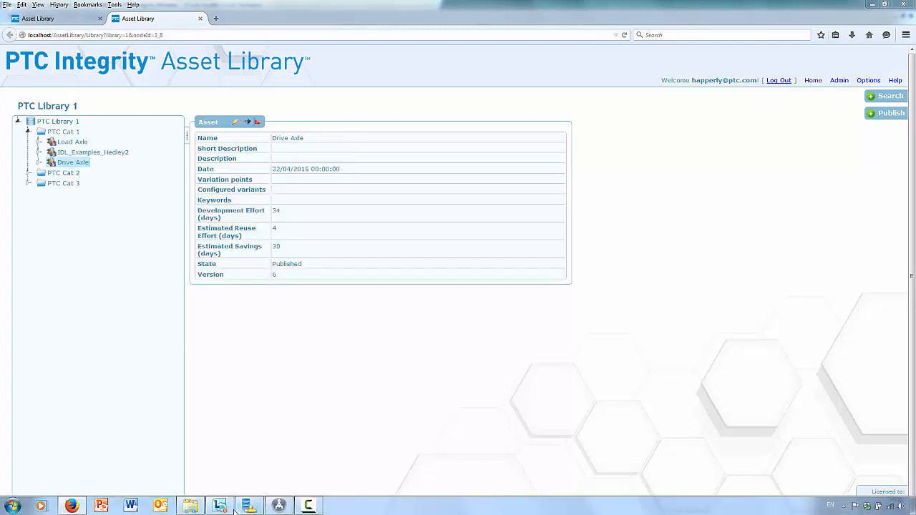
# - Return to the modeler, view the Drive Axle package's source model, and examine the package in its [Model] End to End 2 (sub-systems) diagram
pyautogui.click(308, 506)
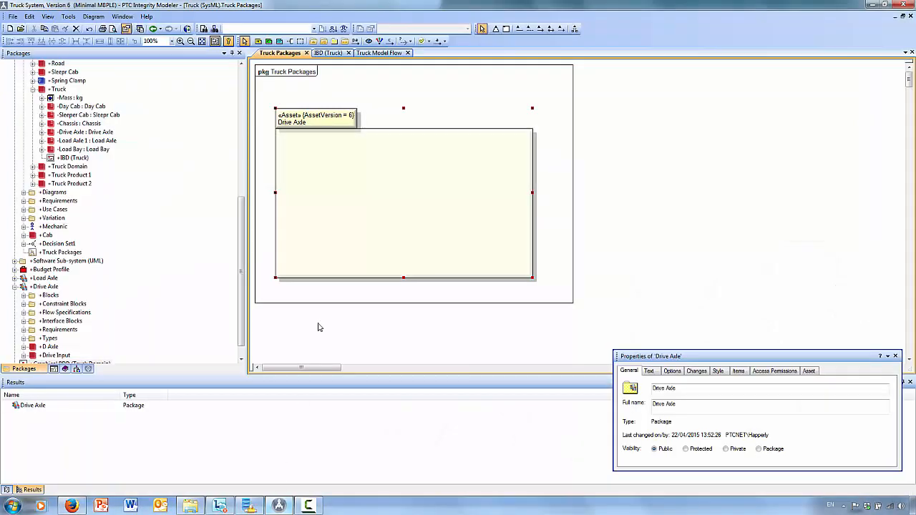
pyautogui.rightClick(316, 122)
pyautogui.moveTo(373, 129)
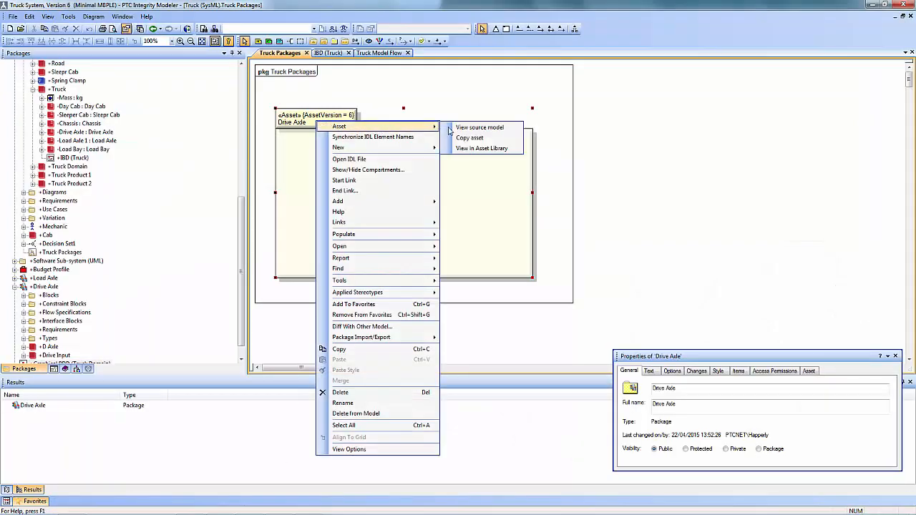
pyautogui.click(453, 128)
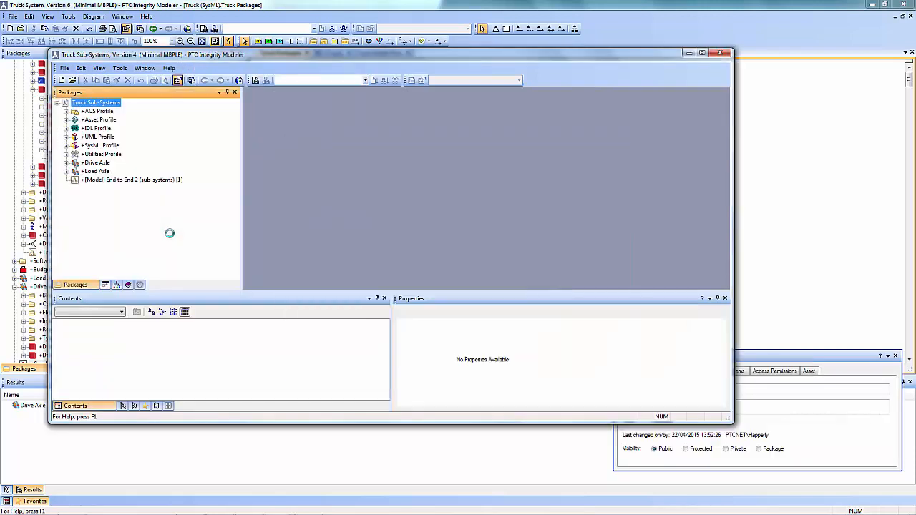
pyautogui.doubleClick(129, 182)
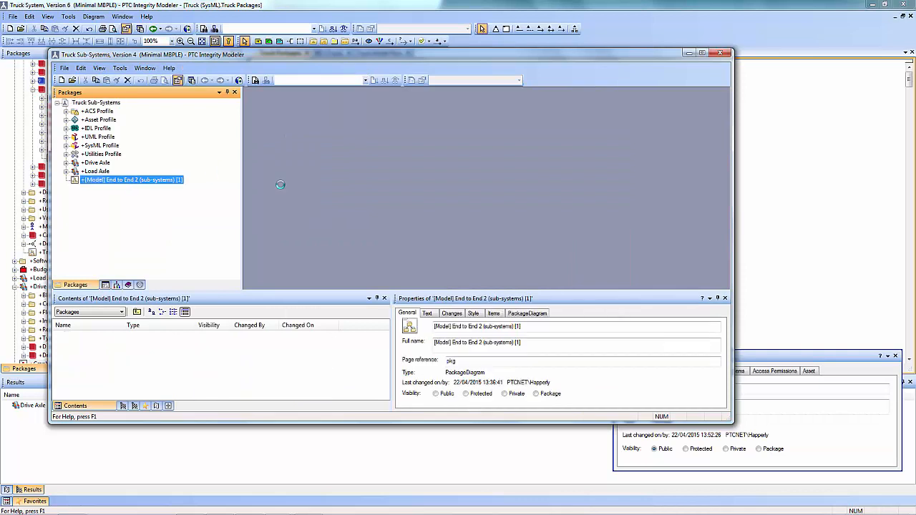
pyautogui.click(316, 138)
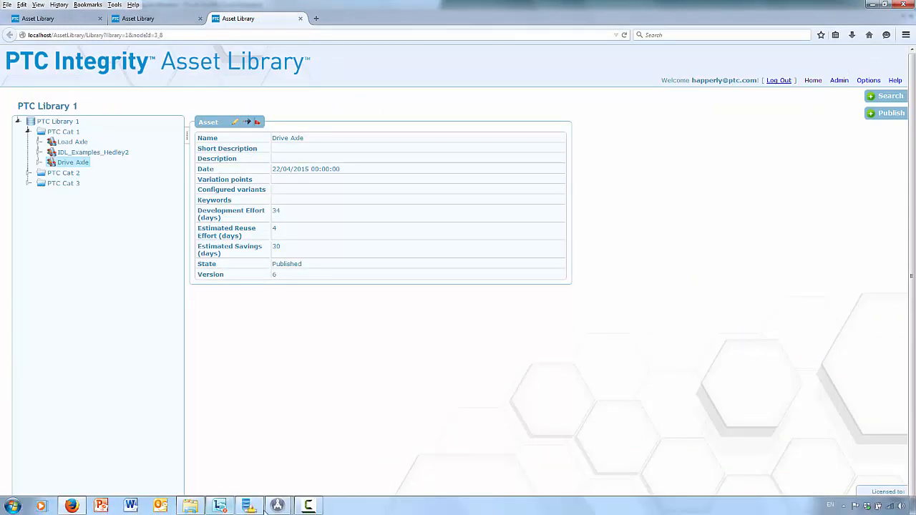
pyautogui.moveTo(278, 506)
pyautogui.click(307, 479)
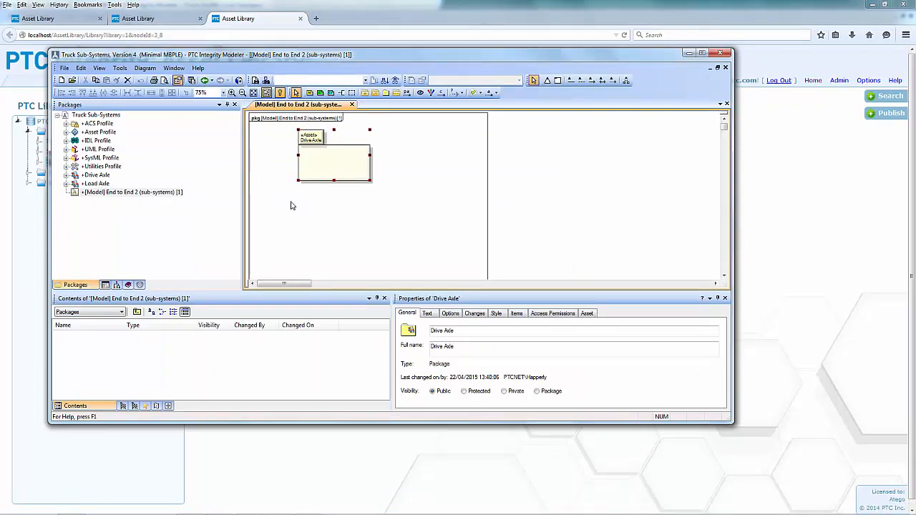
# - Close the Truck Sub-Systems source model and the Firefox window, and return to the IBD (Truck) diagram
pyautogui.click(721, 56)
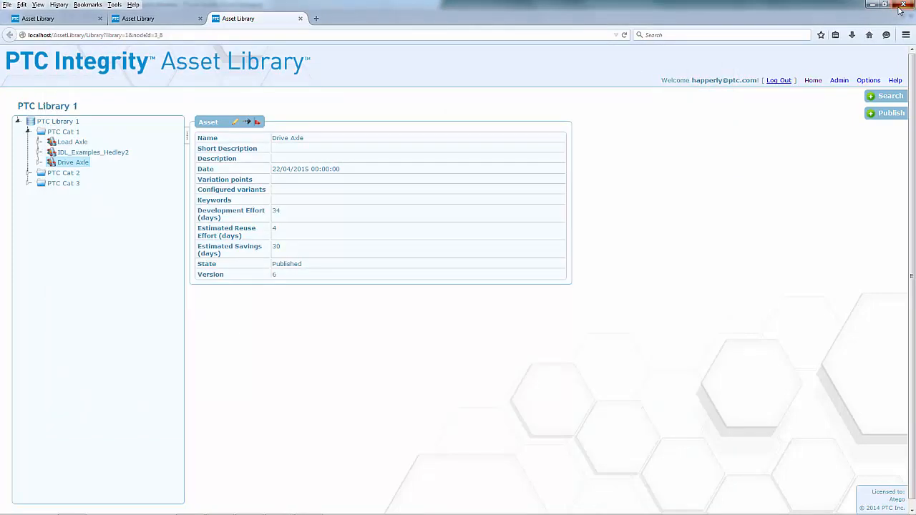
pyautogui.click(904, 4)
pyautogui.click(437, 278)
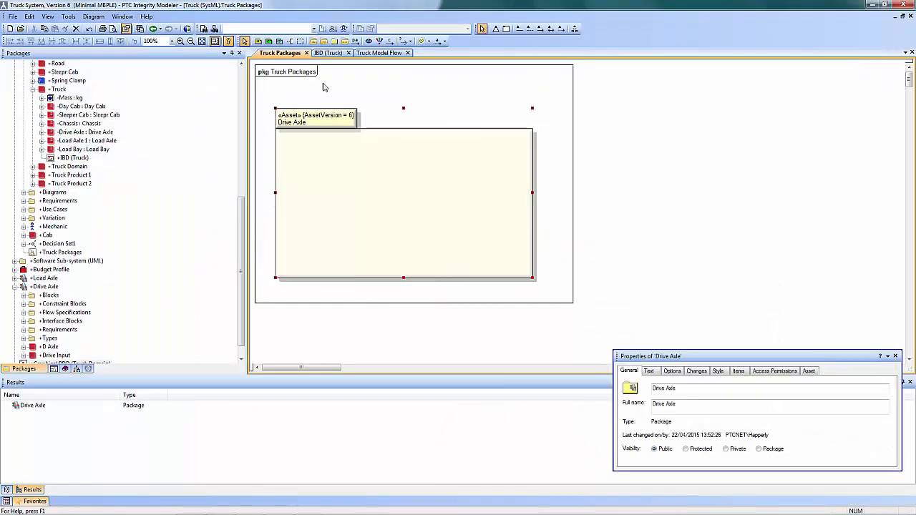
pyautogui.click(331, 54)
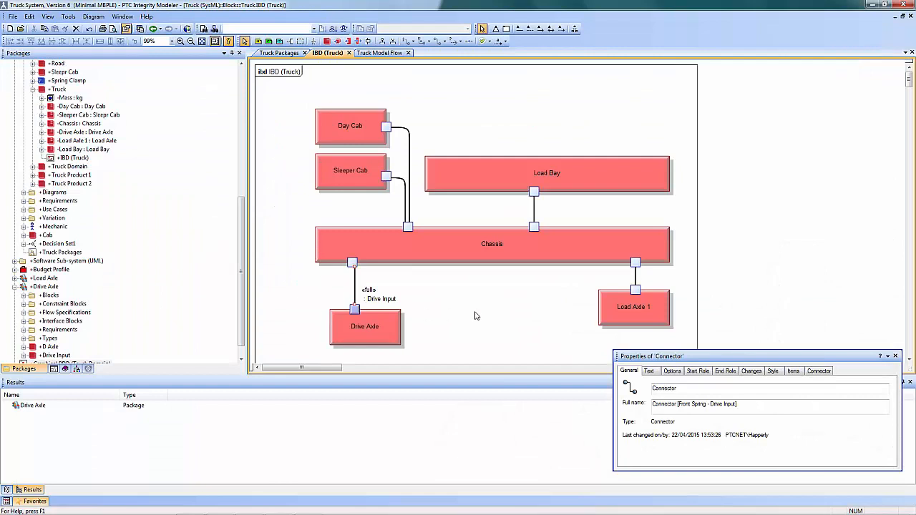
pyautogui.click(497, 320)
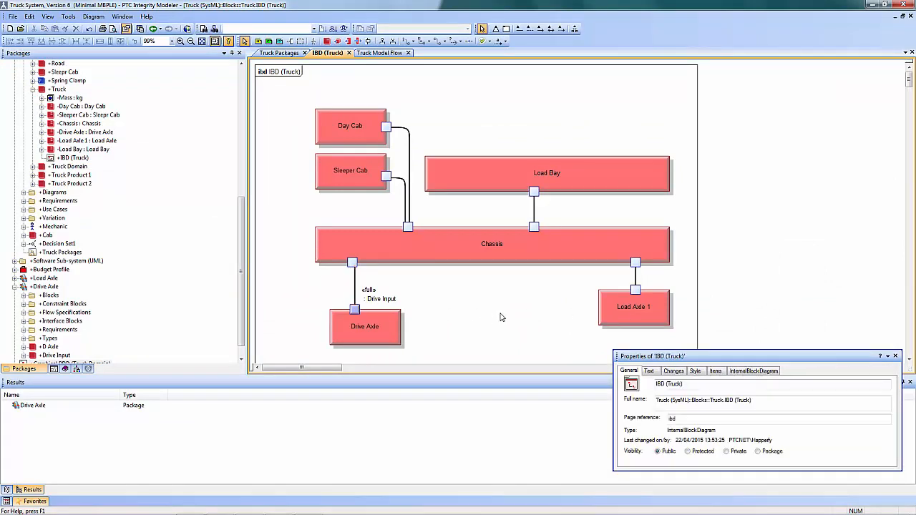